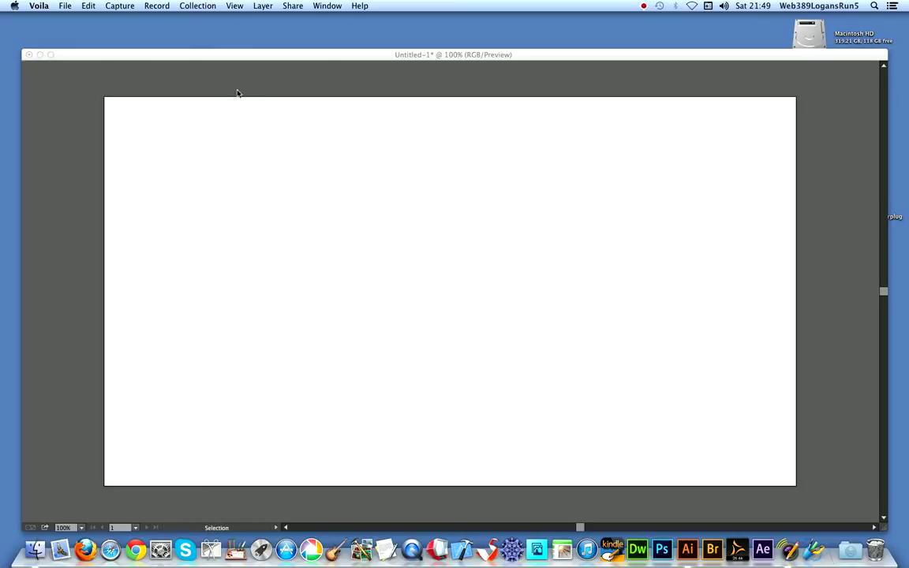
- Switch to Illustrator and draw a crimson ellipse about 256 by 106 px near the middle of the artboard
left_click(260, 62)
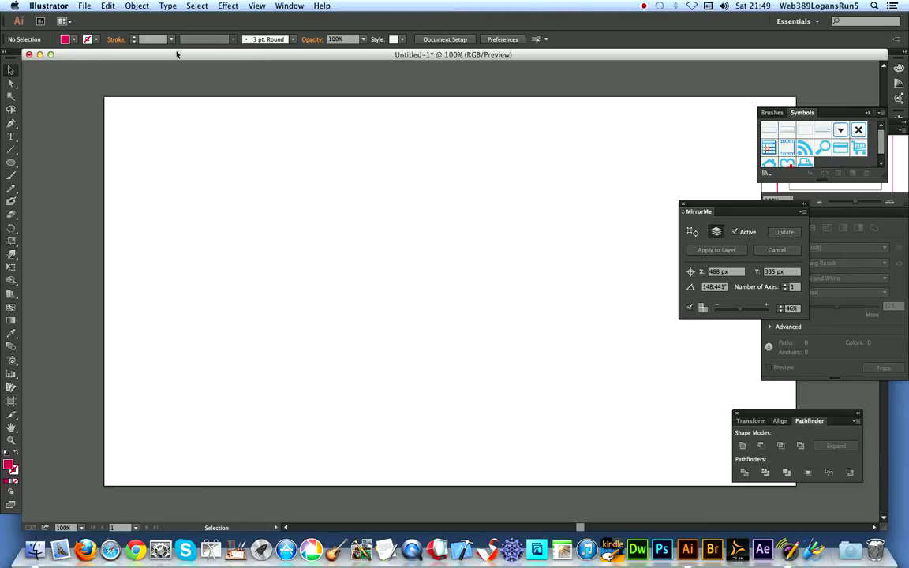
left_click(11, 164)
left_click_drag(399, 252, 537, 309)
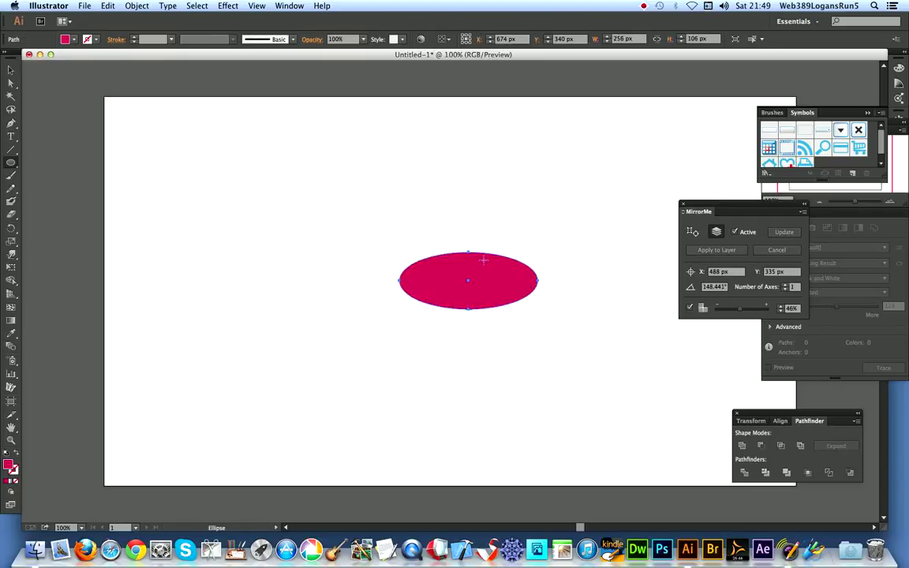
- Mirror the ellipse with the MirrorMe tool using 12 axes centred at X 782, Y 360 px, applied persistently to the layer
left_click(11, 387)
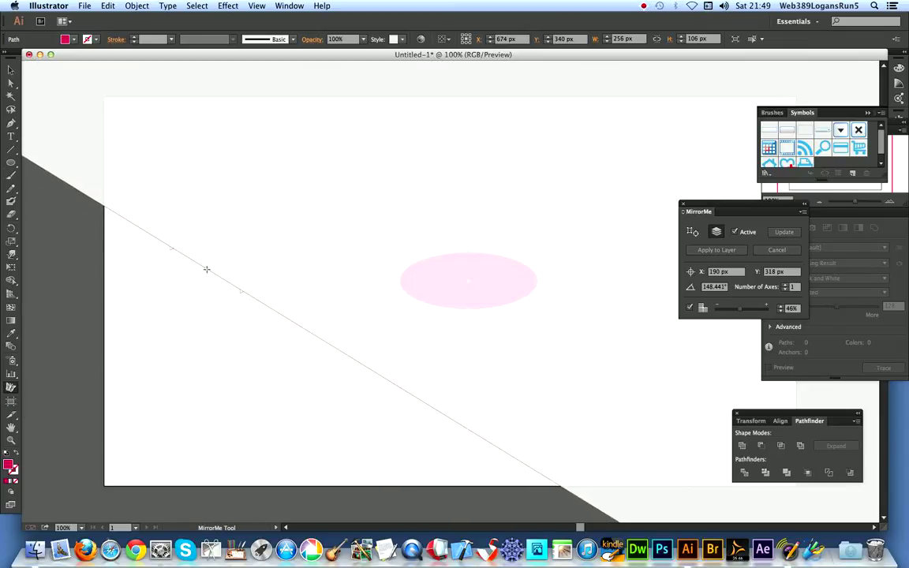
left_click_drag(361, 296, 736, 293)
left_click(796, 288)
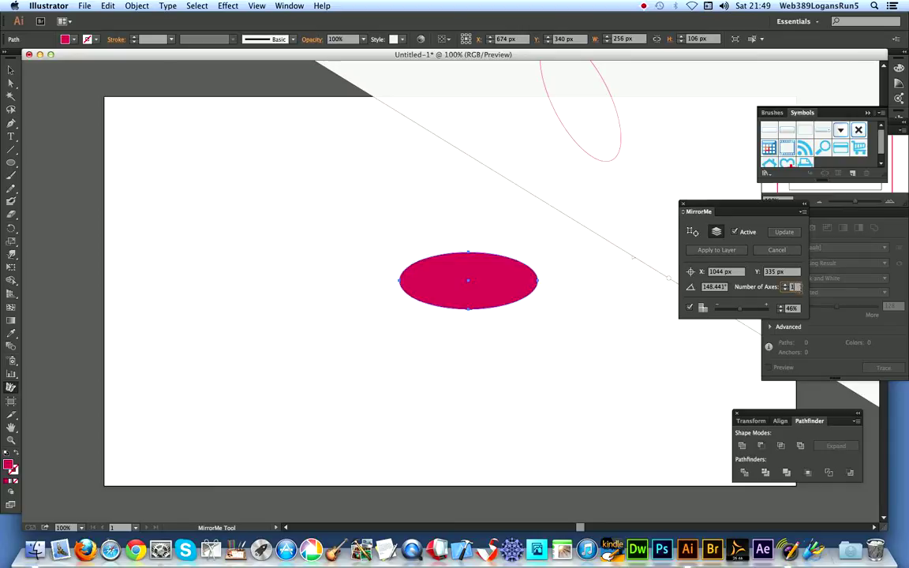
left_click_drag(669, 272, 527, 291)
left_click(466, 297)
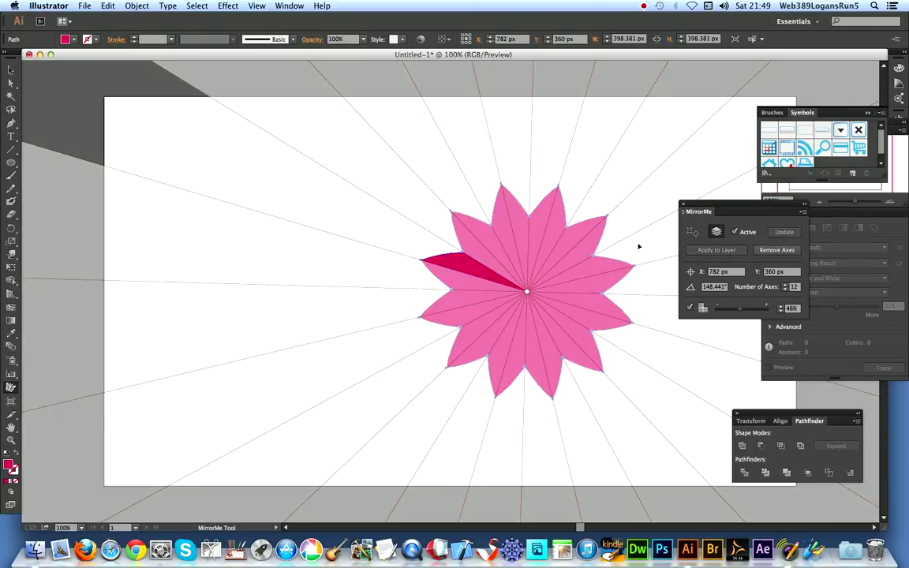
- Warp the dark source segment's tip outward in several strokes to form long, flared petals around the mirrored flower
left_click(10, 255)
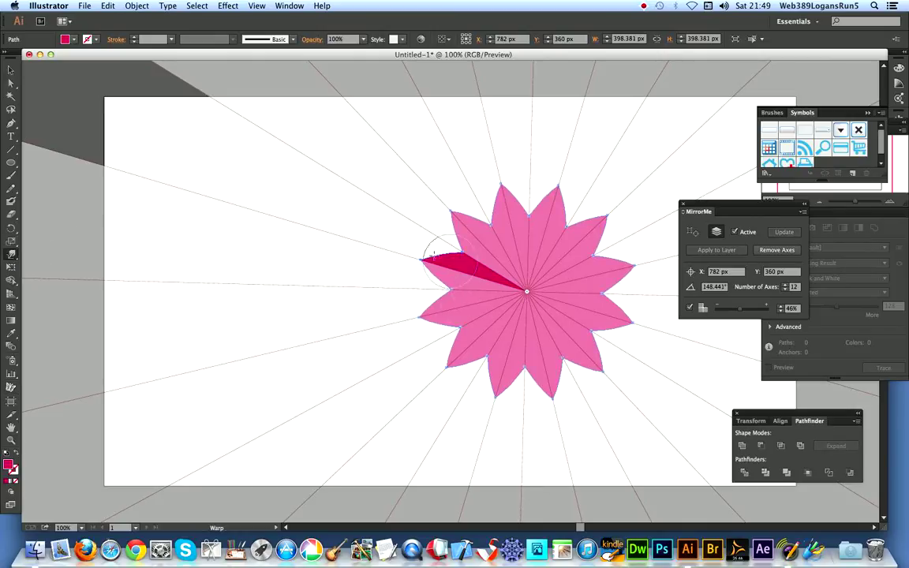
left_click_drag(428, 251, 377, 222)
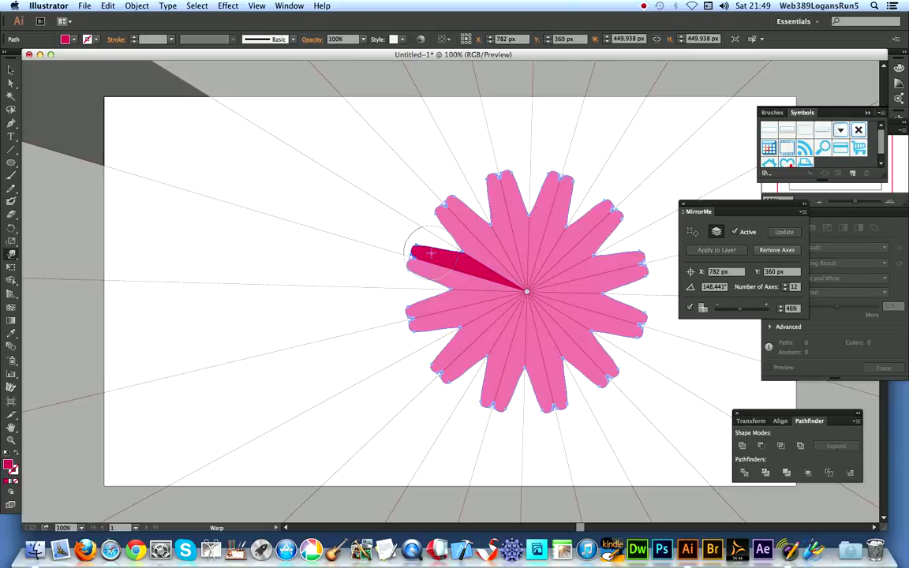
mouse_move(426, 251)
left_mouse_down()
mouse_move(327, 174)
mouse_move(405, 241)
mouse_move(343, 190)
left_mouse_up()
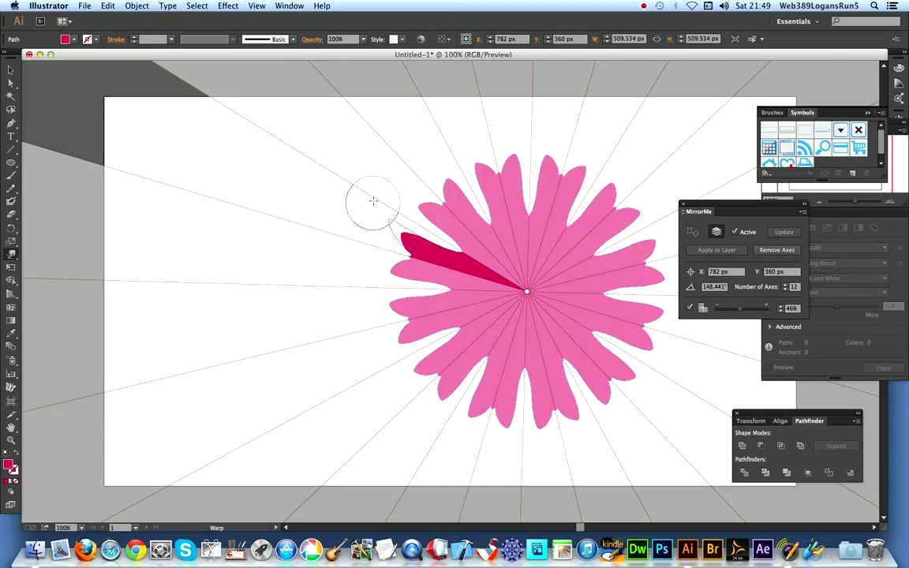
left_click_drag(389, 229, 329, 197)
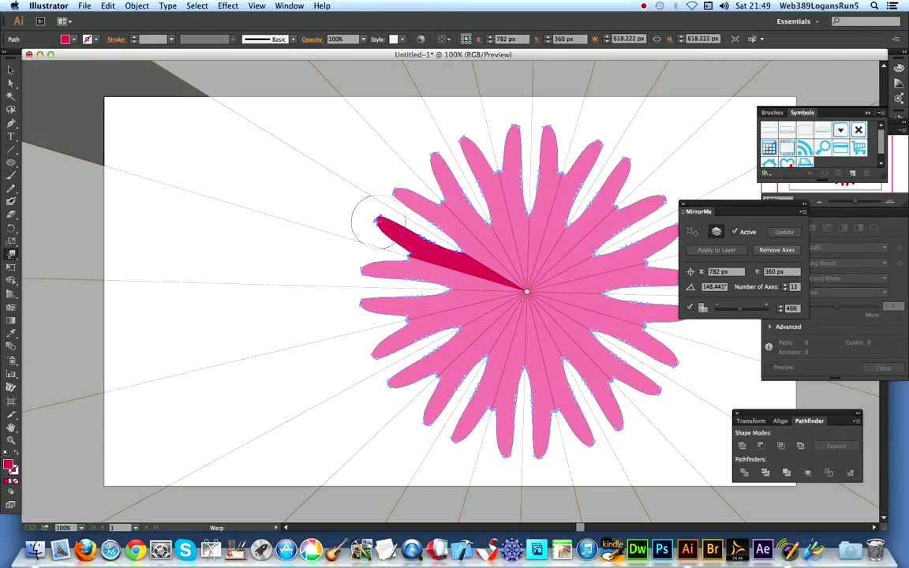
mouse_move(380, 225)
left_mouse_down()
mouse_move(354, 197)
mouse_move(366, 210)
mouse_move(345, 216)
mouse_move(379, 239)
mouse_move(380, 227)
mouse_move(384, 236)
mouse_move(391, 229)
mouse_move(397, 240)
mouse_move(408, 239)
mouse_move(404, 247)
mouse_move(364, 214)
mouse_move(319, 227)
mouse_move(359, 212)
mouse_move(295, 156)
left_mouse_up()
mouse_move(342, 211)
left_mouse_down()
mouse_move(341, 222)
mouse_move(309, 203)
left_mouse_up()
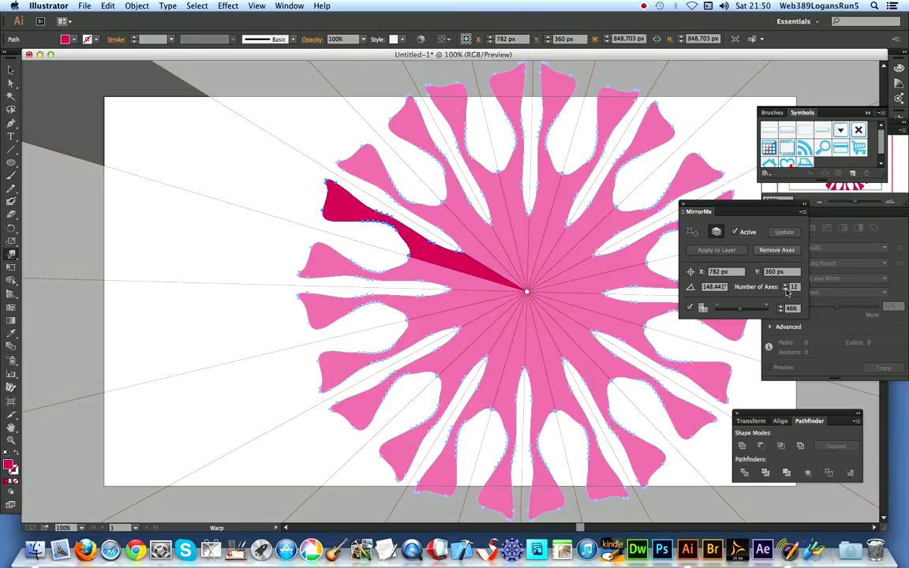
- Reduce the number of mirror axes to 3 and apply the mirroring persistently to the layer
left_click(785, 290)
left_click(786, 290)
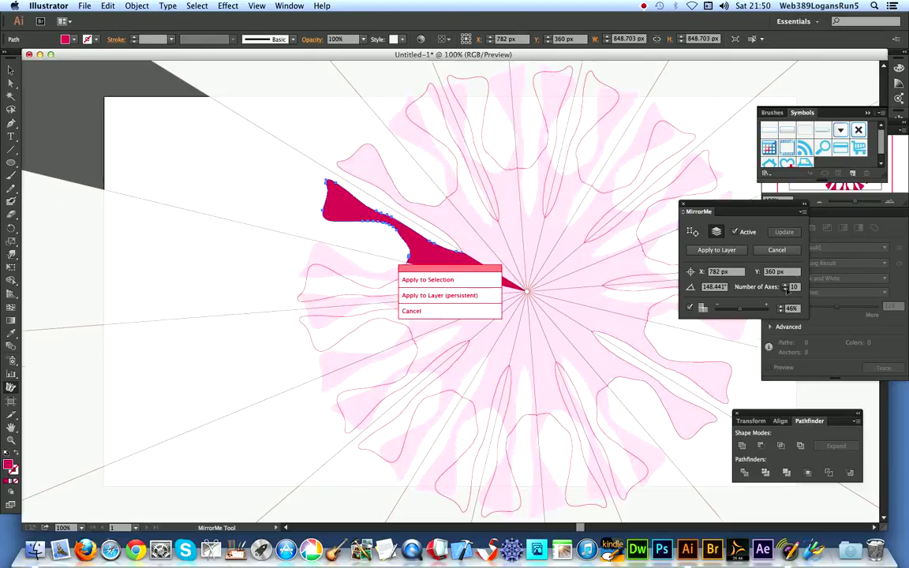
left_click(786, 290)
left_click(786, 289)
left_click(786, 290)
left_click(786, 289)
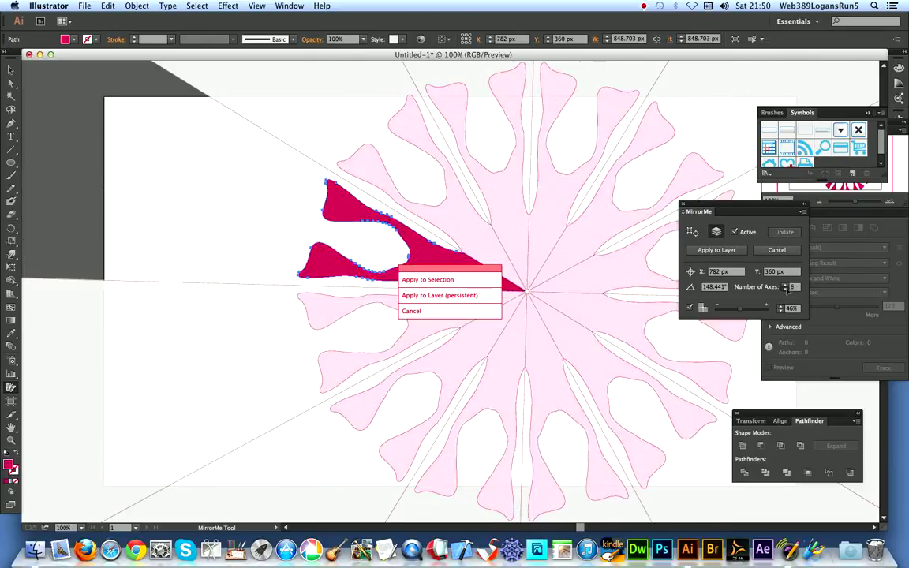
left_click(786, 290)
left_click(786, 289)
left_click(786, 289)
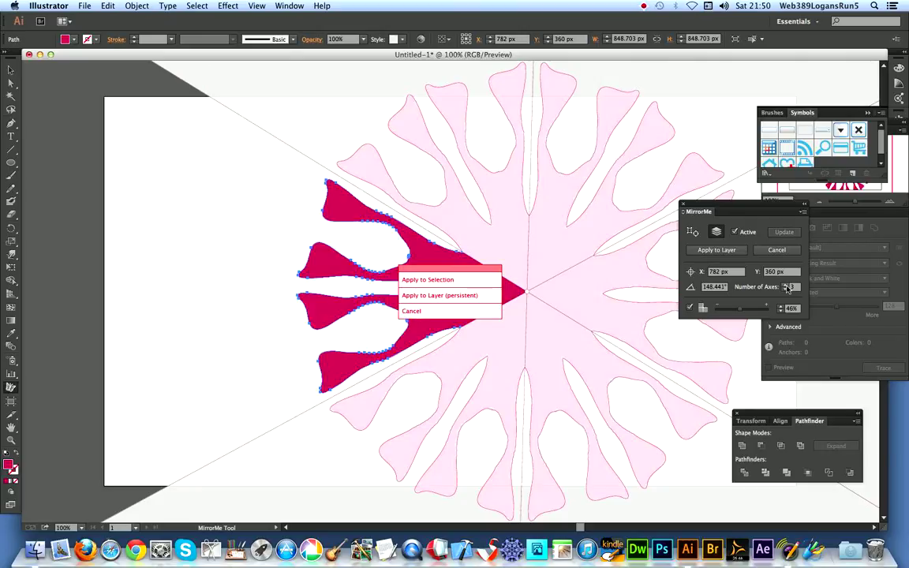
left_click(430, 295)
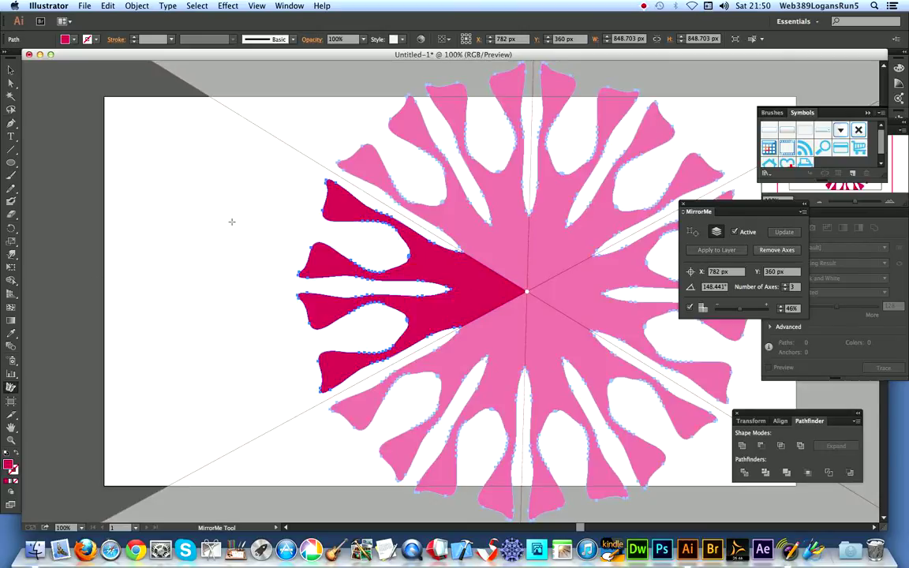
- Warp the two middle petals of the dark source segment outward into asymmetrical, curved tips
left_click(12, 254)
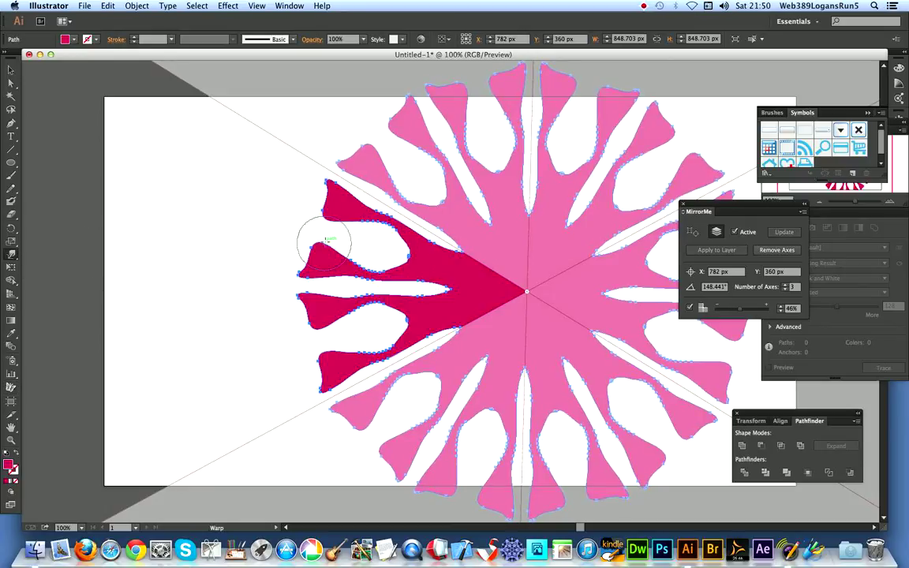
mouse_move(322, 251)
left_mouse_down()
mouse_move(270, 199)
mouse_move(303, 230)
mouse_move(245, 152)
left_mouse_up()
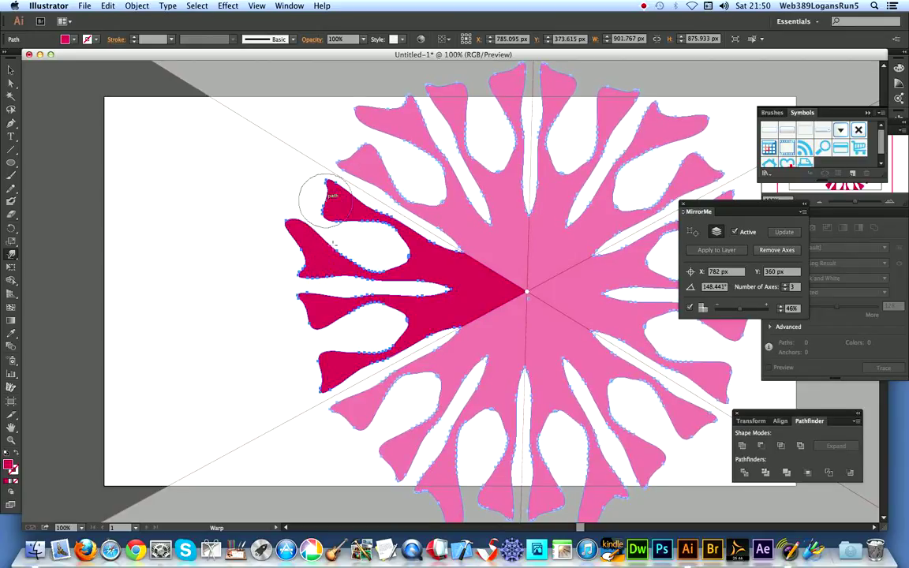
left_click_drag(304, 310, 246, 303)
mouse_move(300, 305)
left_mouse_down()
mouse_move(255, 274)
mouse_move(226, 236)
left_mouse_up()
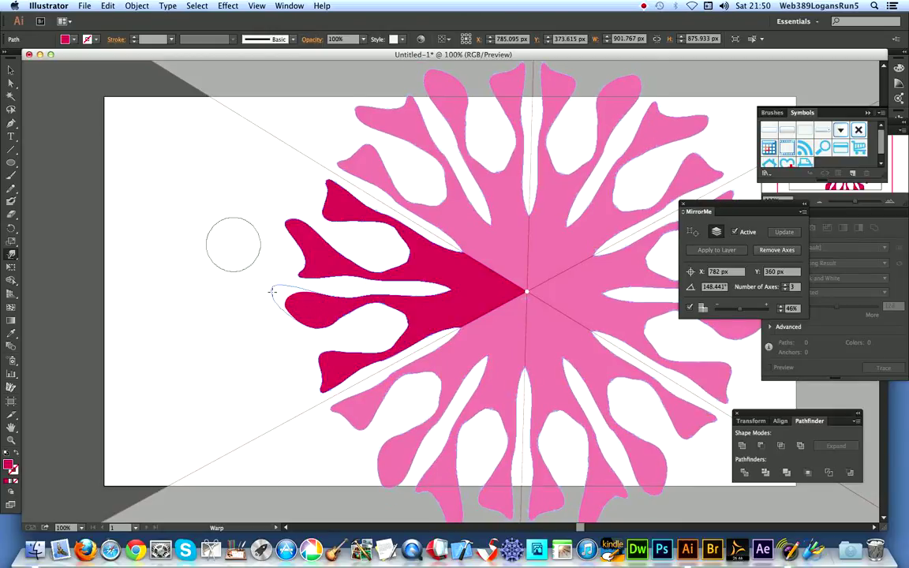
mouse_move(274, 291)
left_mouse_down()
mouse_move(257, 243)
mouse_move(272, 274)
mouse_move(284, 247)
mouse_move(270, 248)
mouse_move(267, 259)
mouse_move(311, 329)
mouse_move(243, 363)
mouse_move(263, 357)
left_mouse_up()
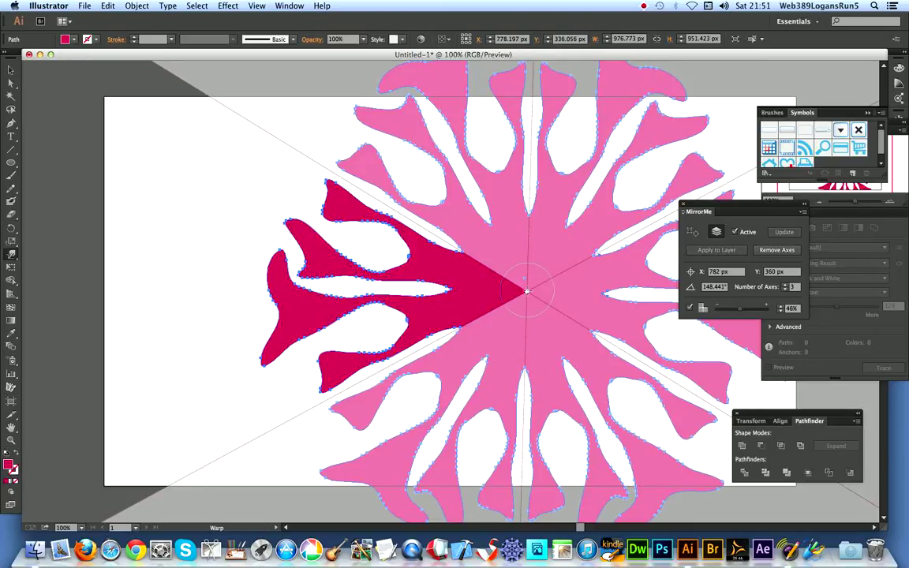
- Move the mirror origin to X 811, Y 374 px and apply the mirroring persistently to the layer
left_click(11, 387)
mouse_move(527, 292)
left_mouse_down()
mouse_move(468, 331)
mouse_move(508, 343)
mouse_move(548, 295)
mouse_move(539, 298)
left_mouse_up()
left_click(434, 295)
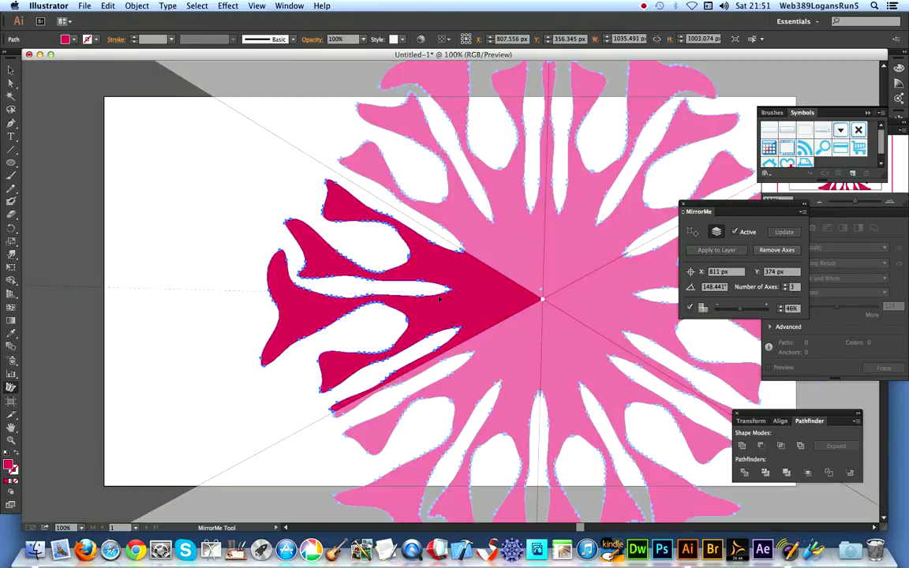
- Draw a near-circular ellipse about 388 by 382 px over the flower's centre and fill it with bright green
left_click(8, 163)
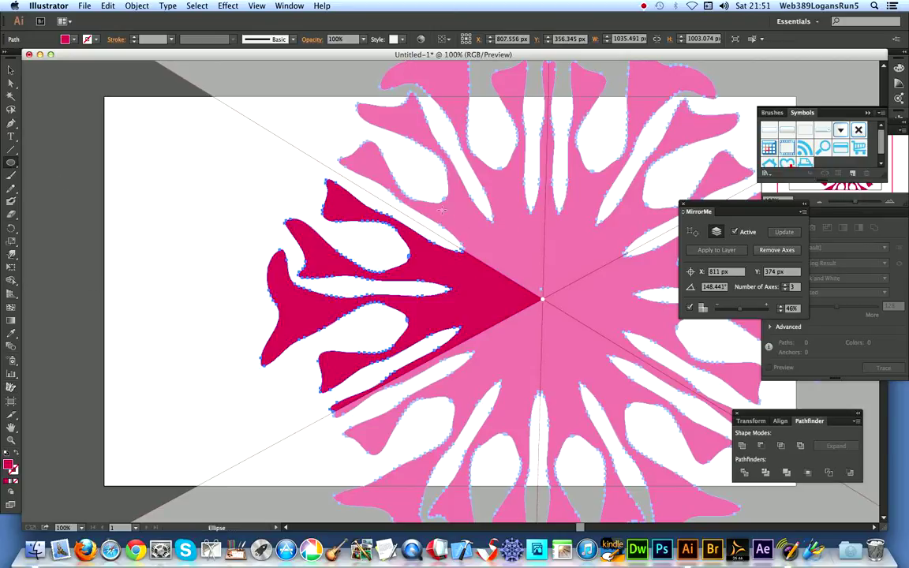
left_click_drag(437, 201, 646, 406)
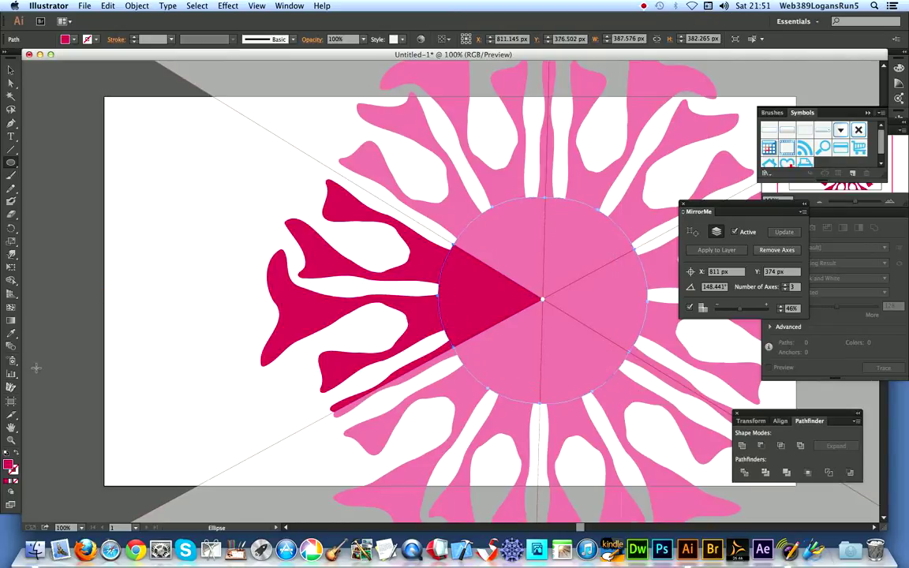
left_click(74, 40)
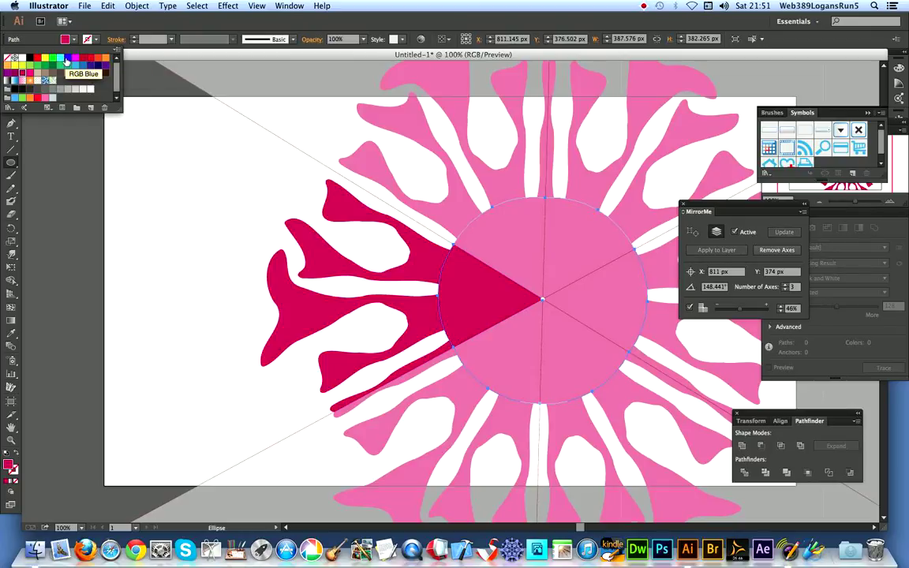
left_click(53, 60)
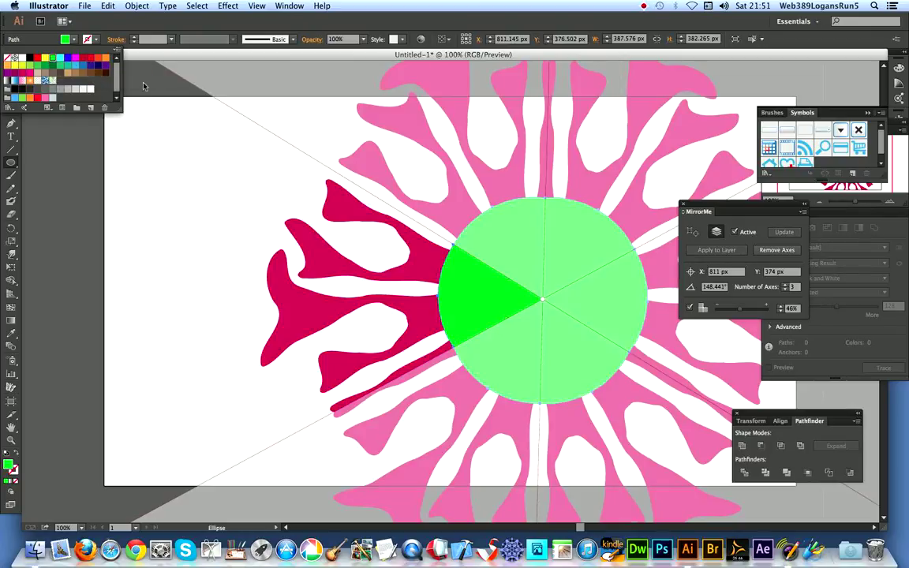
- Warp the edge of the green circle's source segment outward into two pointed tips
left_click(12, 258)
left_click(12, 255)
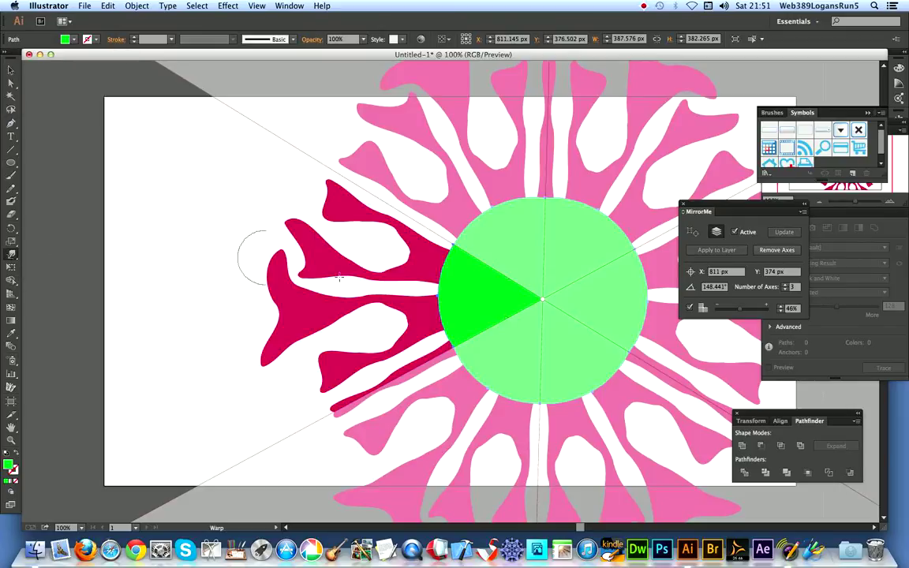
left_click_drag(467, 288, 361, 257)
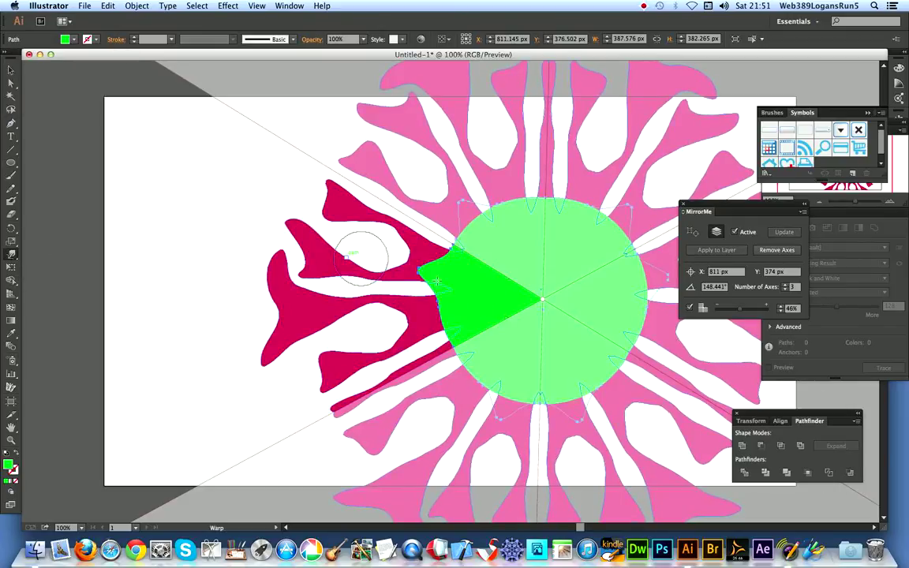
left_click_drag(442, 271, 286, 199)
mouse_move(453, 305)
left_mouse_down()
mouse_move(359, 340)
mouse_move(361, 330)
left_mouse_up()
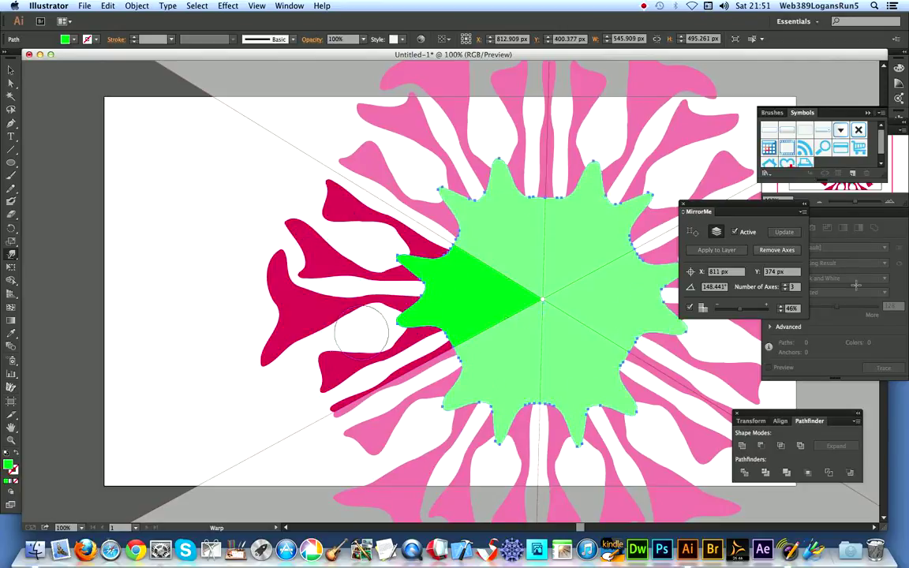
- Increase the number of mirror axes to 10 and apply the mirroring persistently to the layer
left_click(785, 289)
left_click(785, 285)
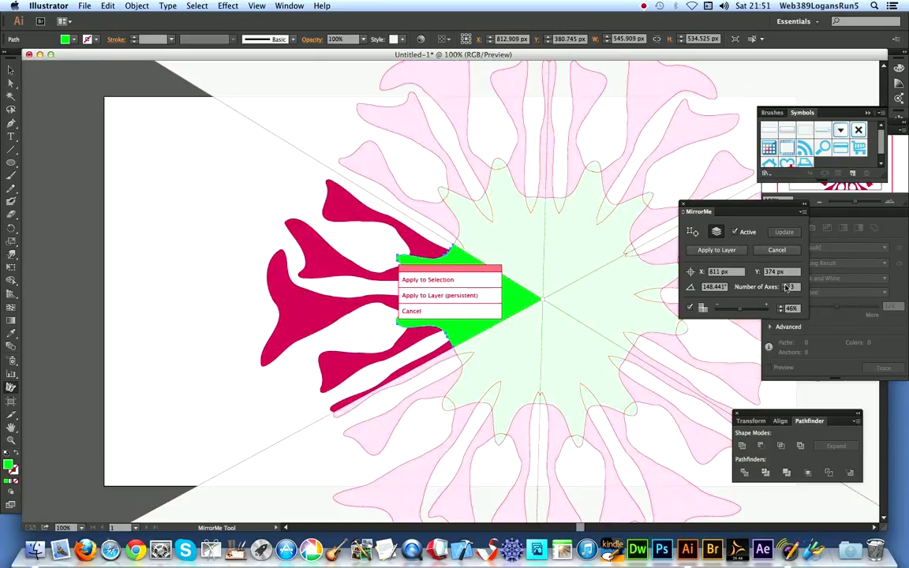
left_click(785, 285)
left_click(786, 288)
left_click(787, 288)
left_click(787, 288)
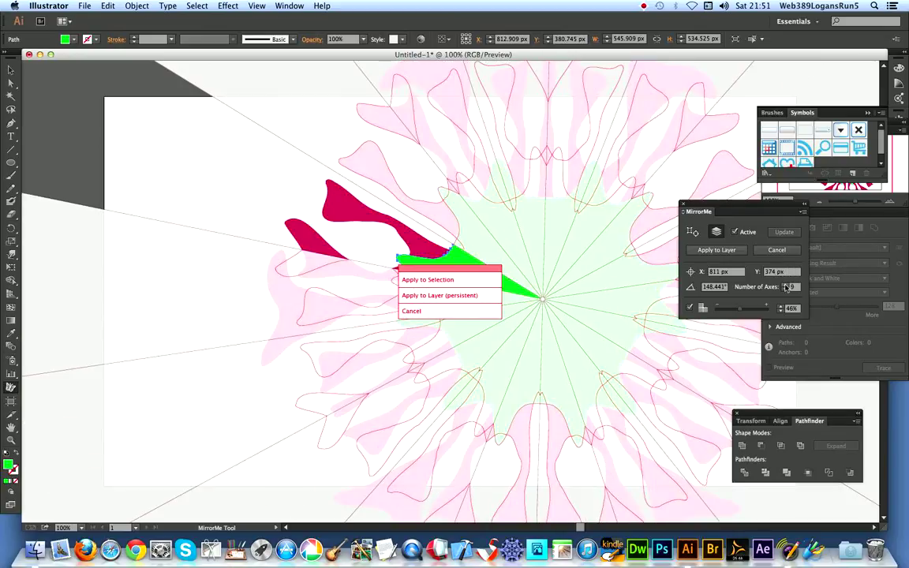
left_click(787, 288)
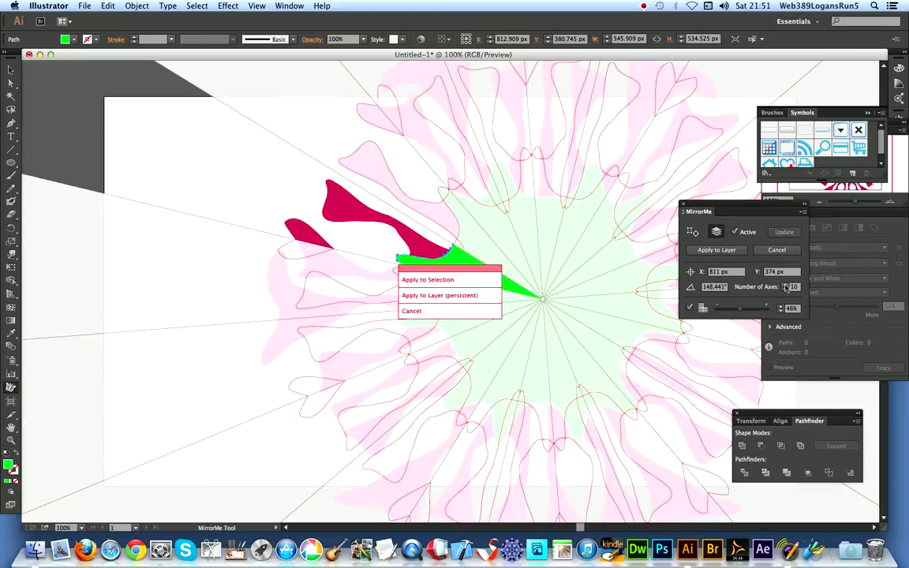
left_click(418, 295)
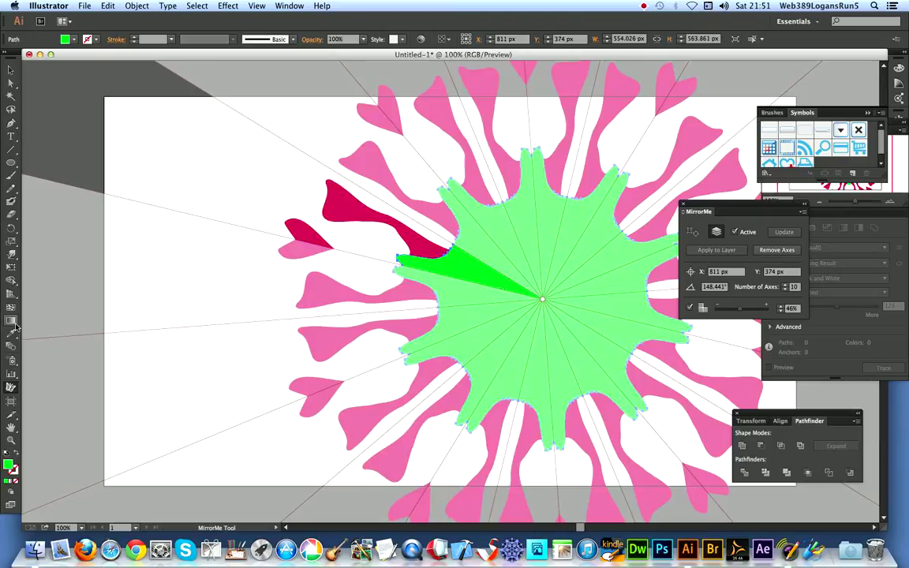
- Warp the green source segment outward, widening its edge and stretching its tip into a long point over the pink petal
left_click(12, 254)
left_click_drag(404, 273, 340, 300)
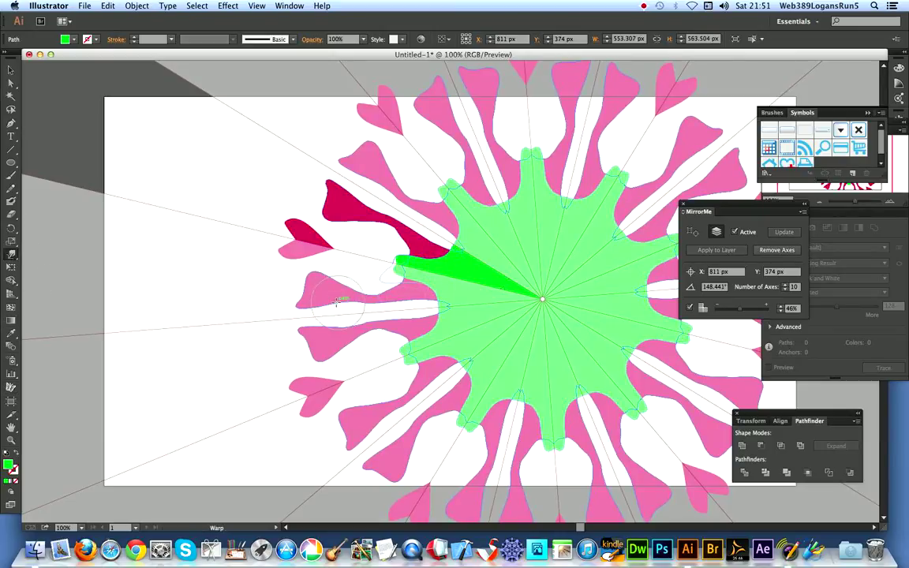
left_click_drag(414, 277, 388, 265)
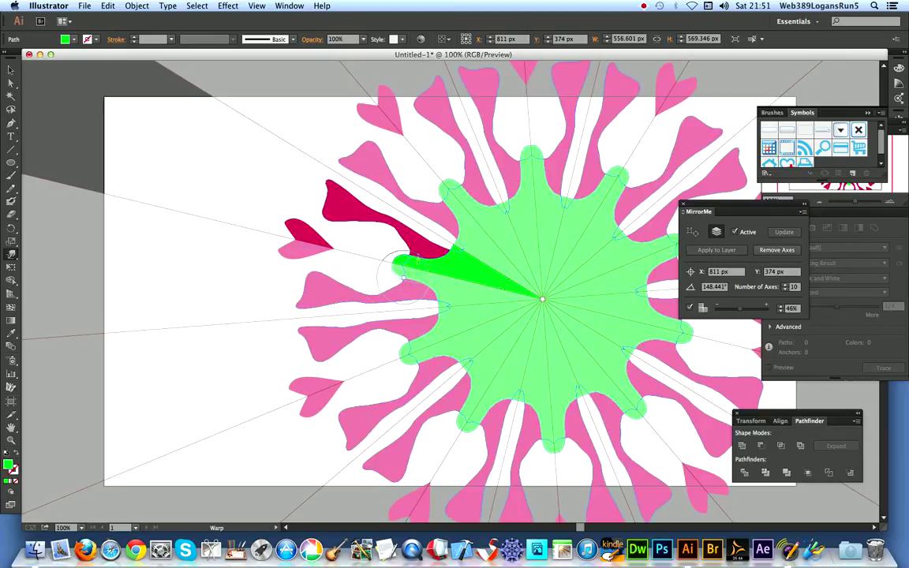
left_click_drag(445, 262, 437, 256)
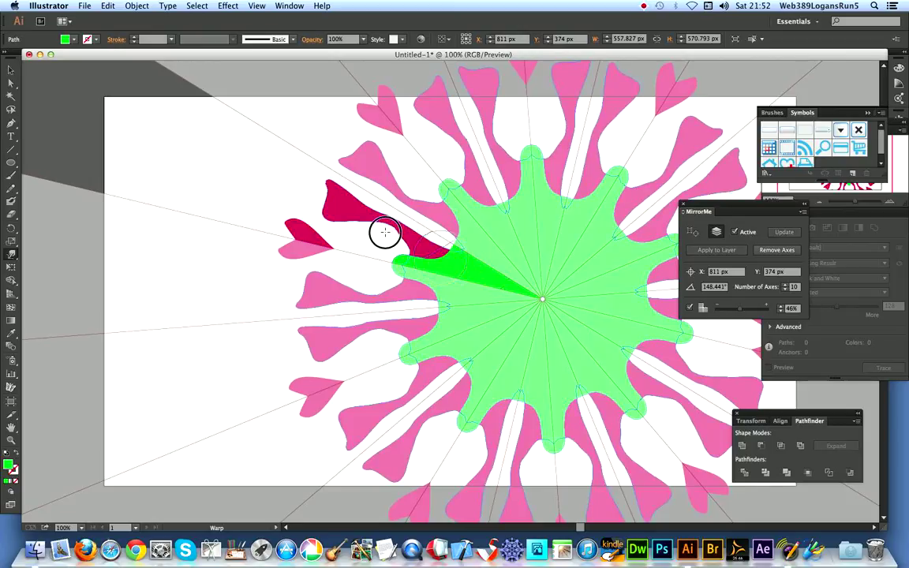
left_click_drag(363, 225, 353, 217)
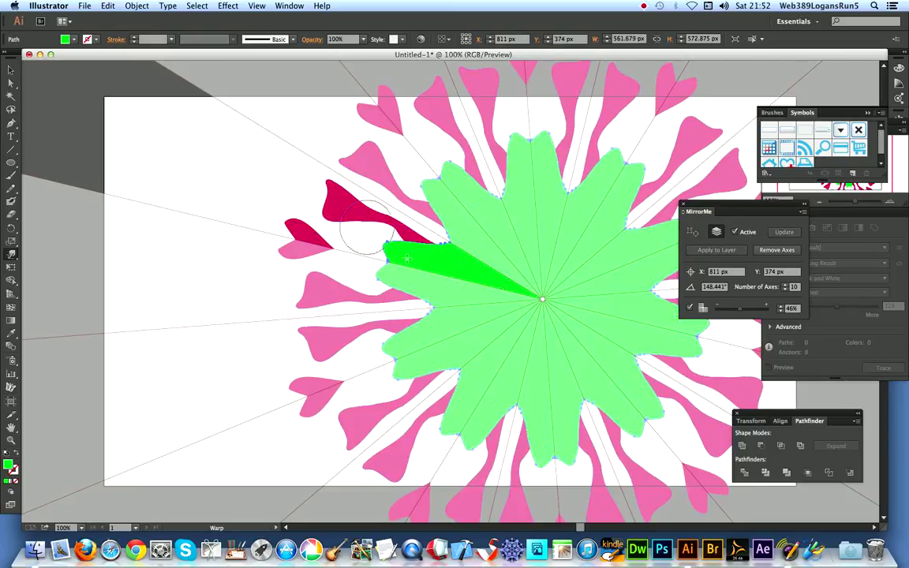
mouse_move(396, 250)
left_mouse_down()
mouse_move(330, 169)
mouse_move(366, 224)
mouse_move(309, 187)
mouse_move(342, 205)
mouse_move(313, 177)
left_mouse_up()
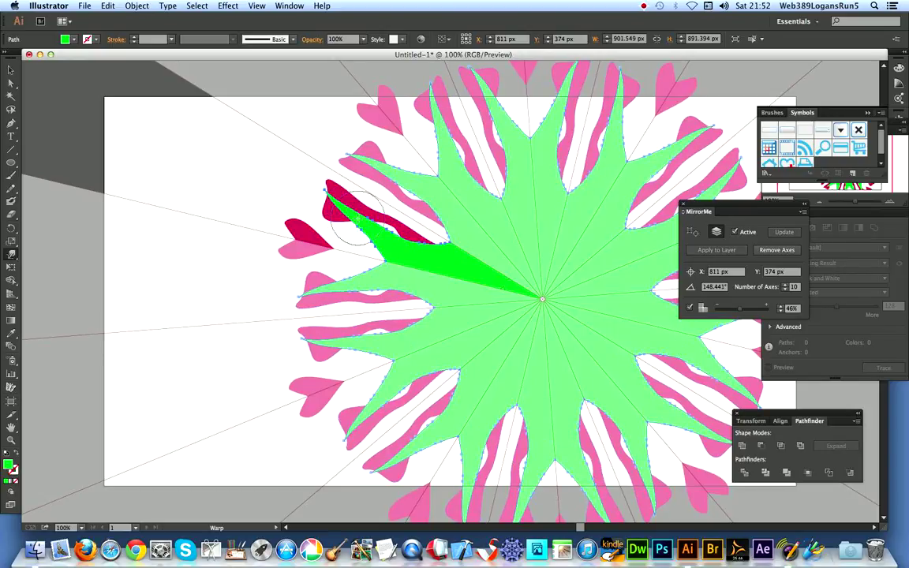
- Warp the tip of the green source segment outward into a thin curl wrapping the end of the dark pink petal
left_click_drag(347, 216, 267, 211)
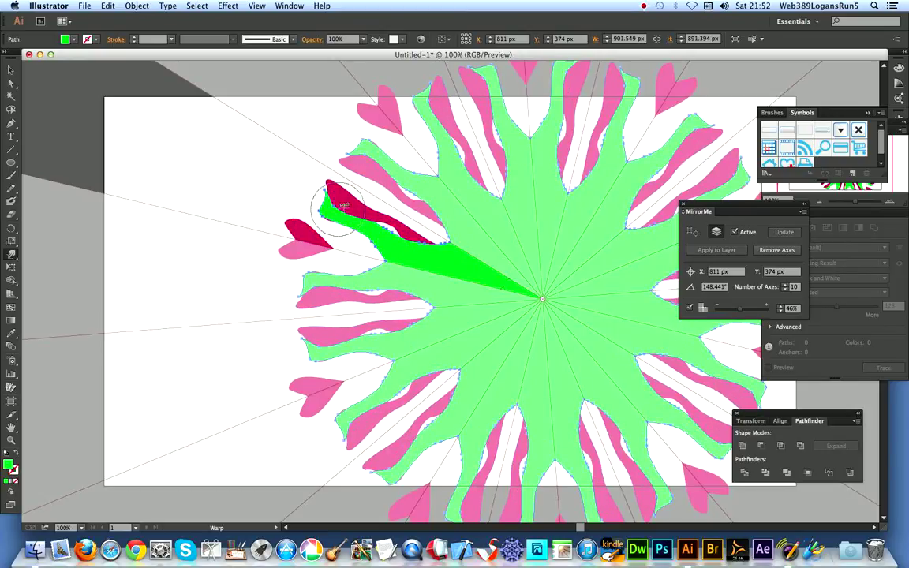
left_click_drag(339, 204, 330, 213)
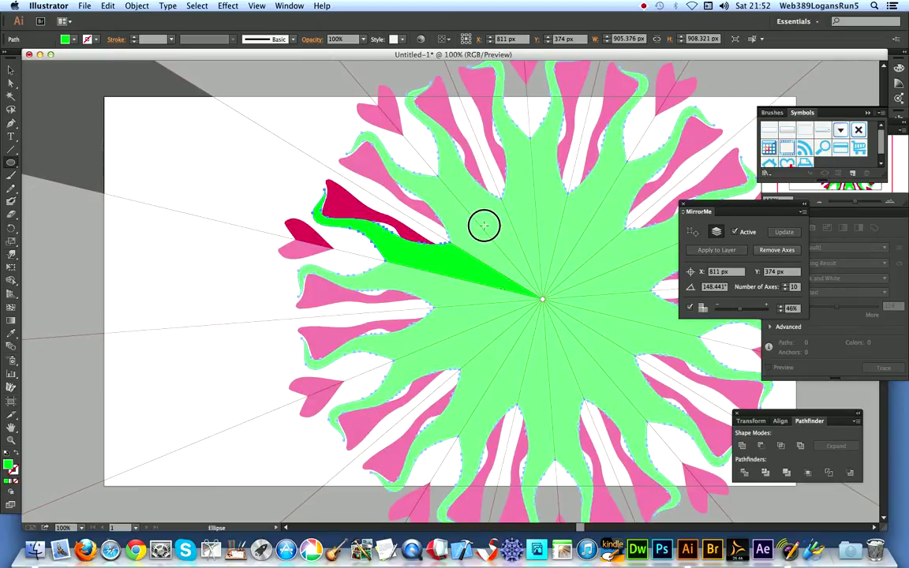
- Draw a near-circular ellipse about 226 by 221 px over the flower's centre and fill it with black
left_click_drag(484, 225, 622, 363)
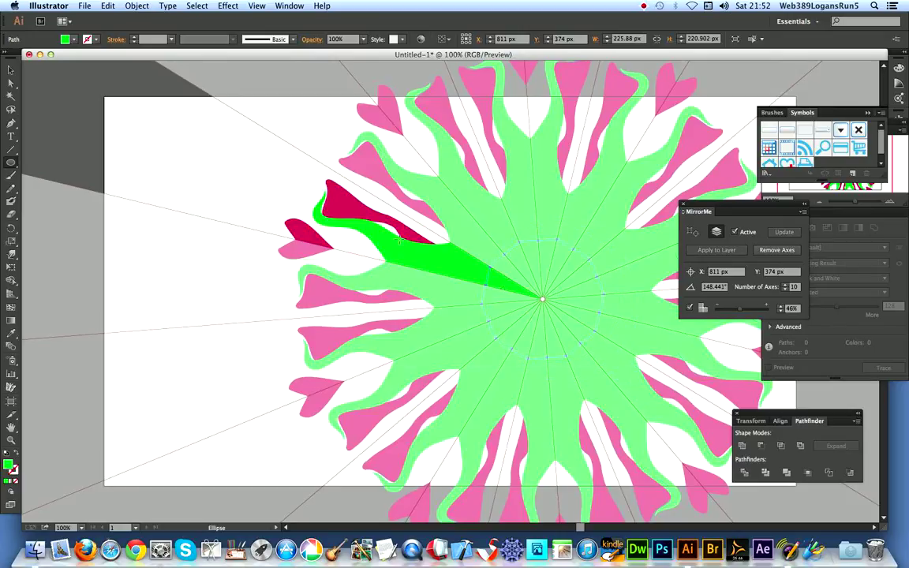
left_click(66, 40)
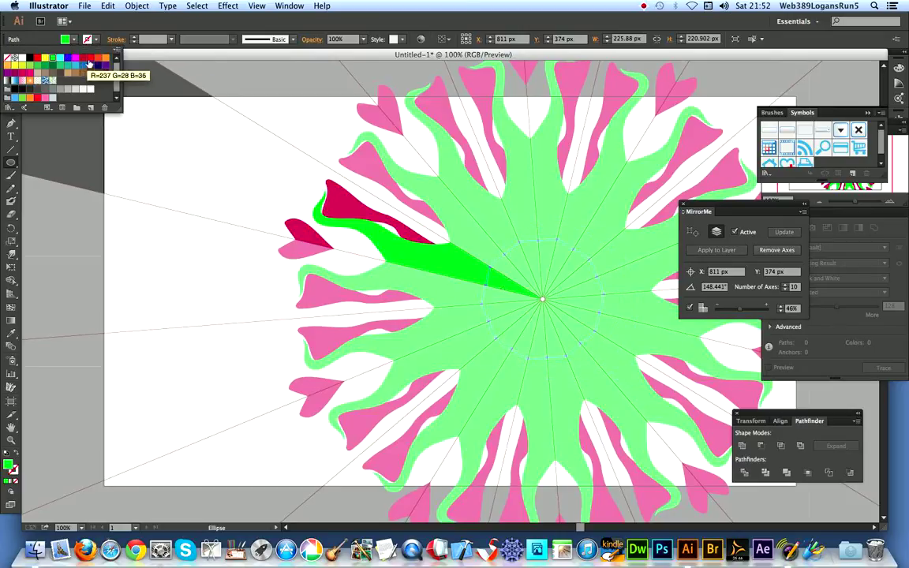
left_click(30, 59)
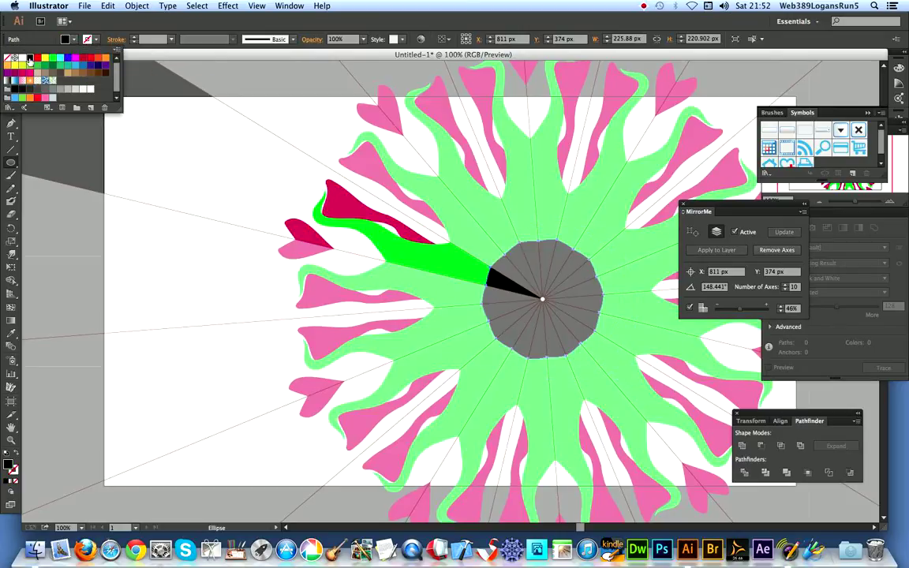
- Warp the edge of the black circle's source segment outward into a pointed tip over the green shape
left_click(11, 255)
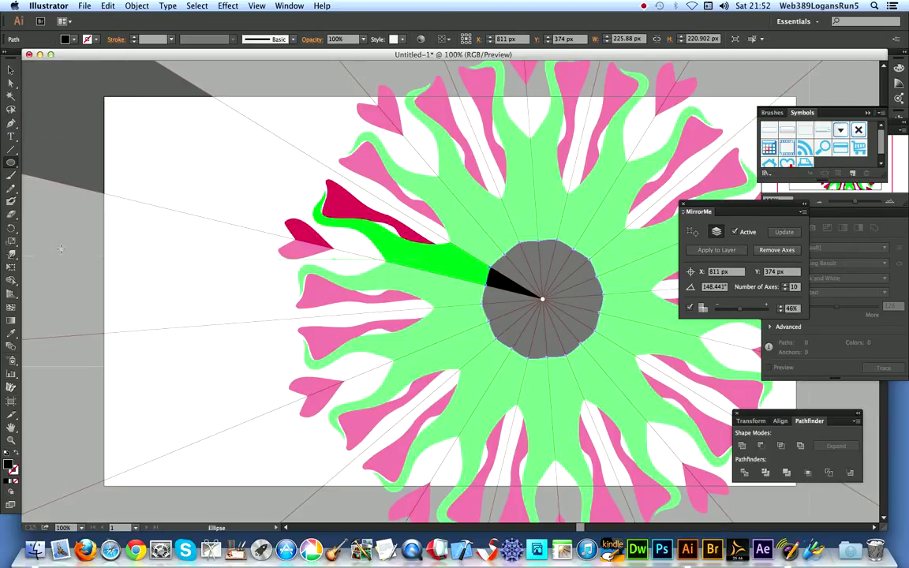
left_click(11, 256)
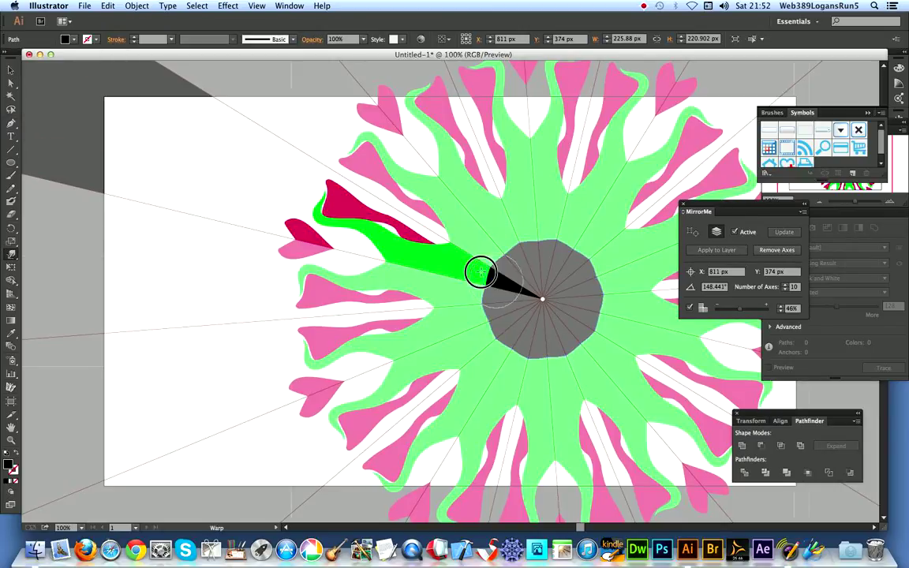
left_click_drag(497, 277, 387, 232)
left_click_drag(467, 263, 392, 232)
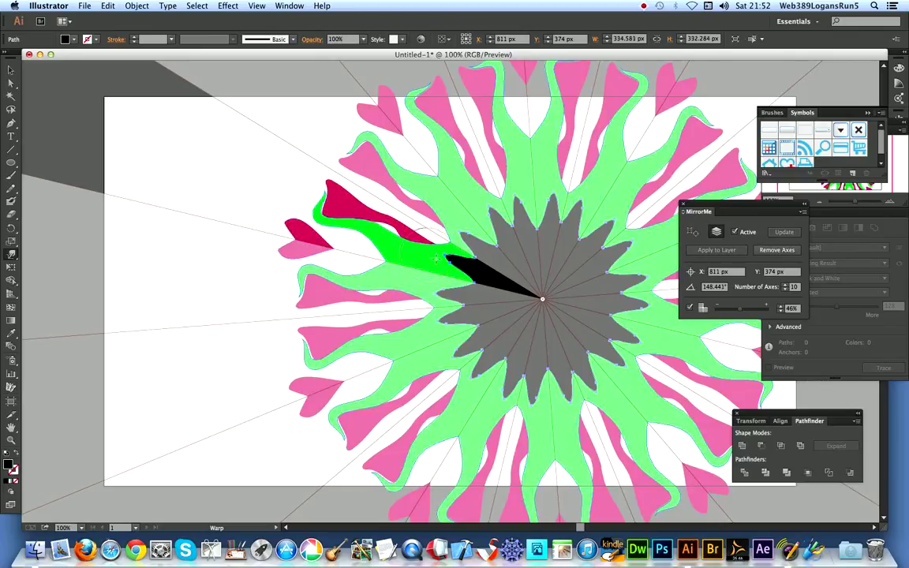
left_click_drag(451, 262, 425, 251)
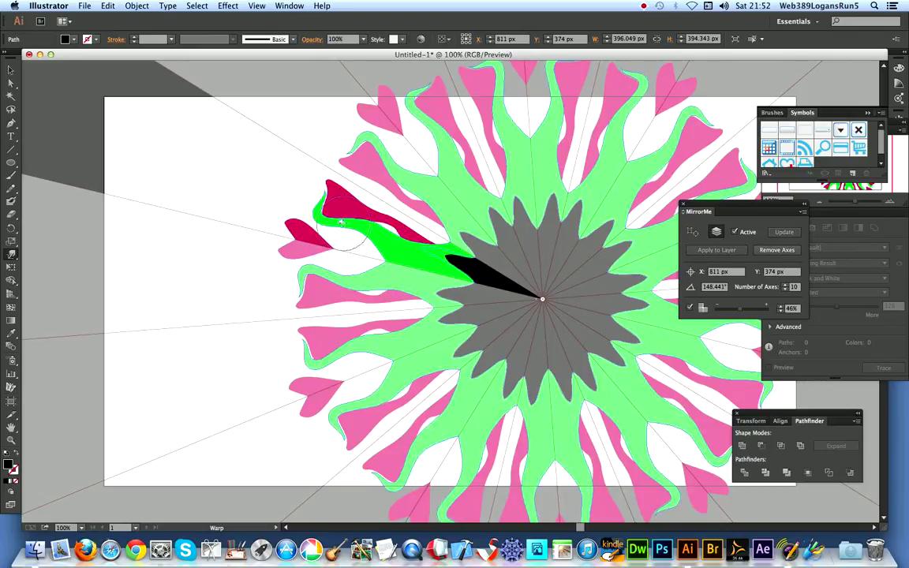
- Reduce the number of mirror axes to 7 and apply the mirroring persistently to the layer
left_click(786, 290)
left_click(785, 290)
left_click(786, 290)
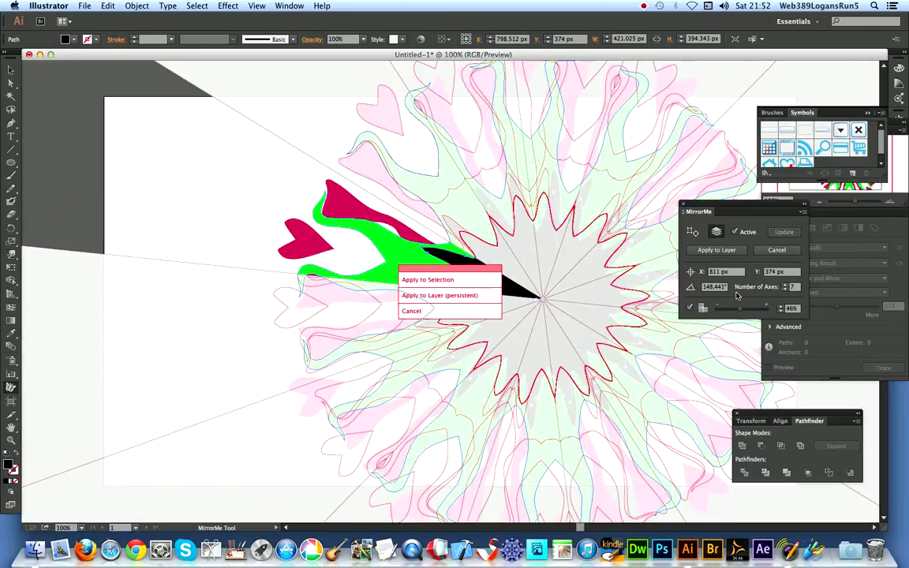
left_click(435, 295)
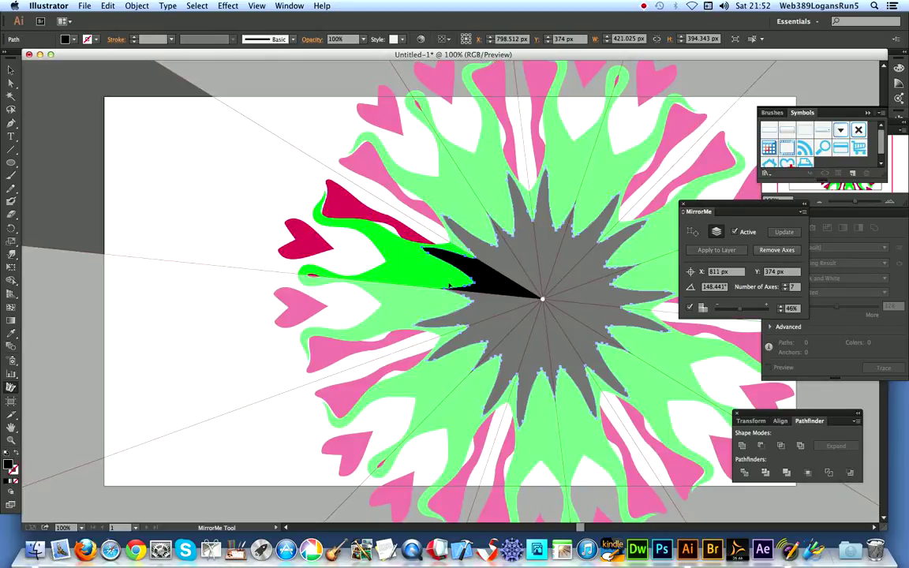
- Warp the black source segment outward over the green shape, stretching it into a long thin tendril towards the pink heart
left_click(10, 254)
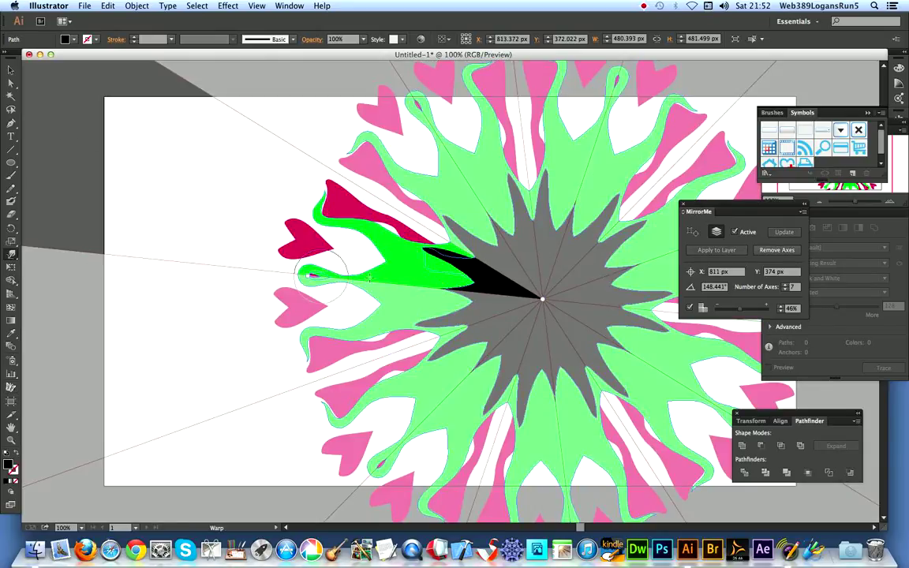
left_click_drag(442, 266, 324, 272)
mouse_move(454, 277)
left_mouse_down()
mouse_move(425, 277)
mouse_move(273, 221)
left_mouse_up()
left_click_drag(406, 261, 268, 194)
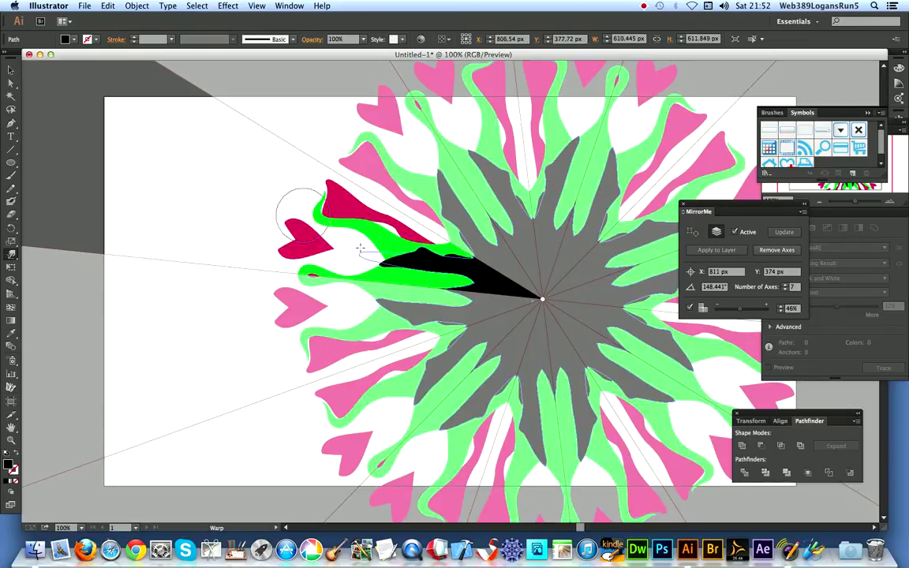
mouse_move(364, 255)
left_mouse_down()
mouse_move(283, 200)
mouse_move(306, 218)
mouse_move(291, 199)
left_mouse_up()
- Draw four small black ellipses beyond the petals in the source segment, the largest about 85 by 47 px, and warp the outermost into a crescent
left_click(12, 162)
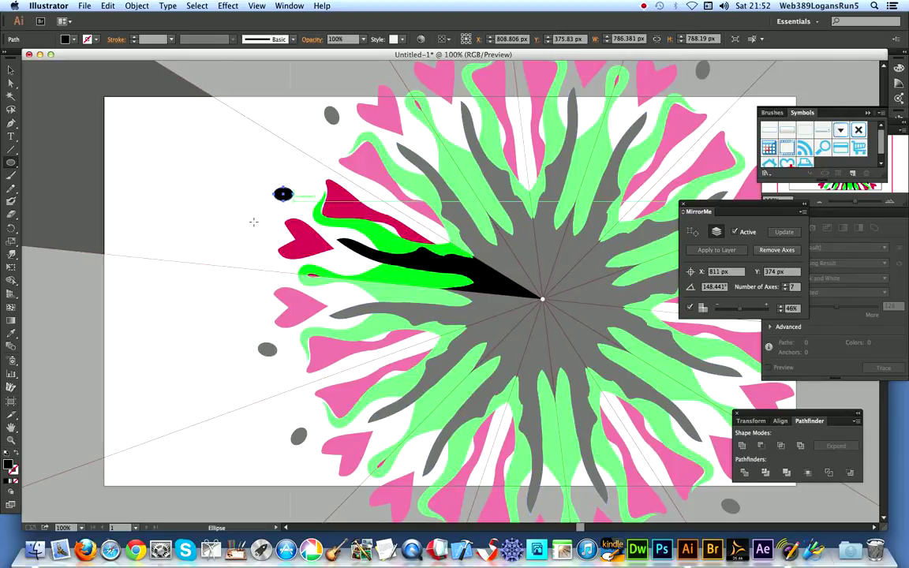
mouse_move(224, 217)
left_mouse_down()
mouse_move(270, 243)
mouse_move(254, 258)
left_mouse_up()
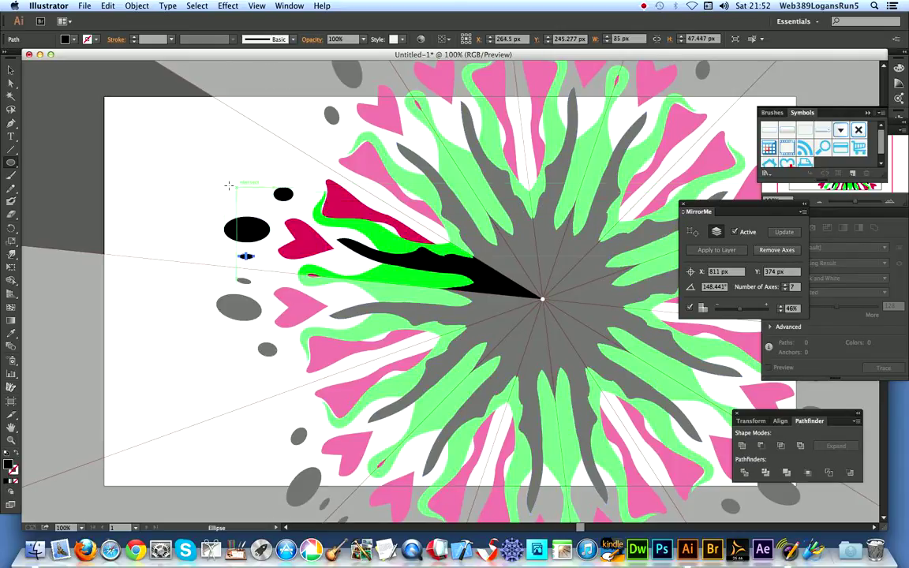
mouse_move(224, 182)
left_mouse_down()
mouse_move(206, 204)
mouse_move(93, 225)
mouse_move(207, 178)
mouse_move(181, 158)
left_mouse_up()
left_click(11, 254)
mouse_move(221, 188)
left_mouse_down()
mouse_move(197, 156)
mouse_move(219, 137)
mouse_move(226, 145)
mouse_move(264, 137)
left_mouse_up()
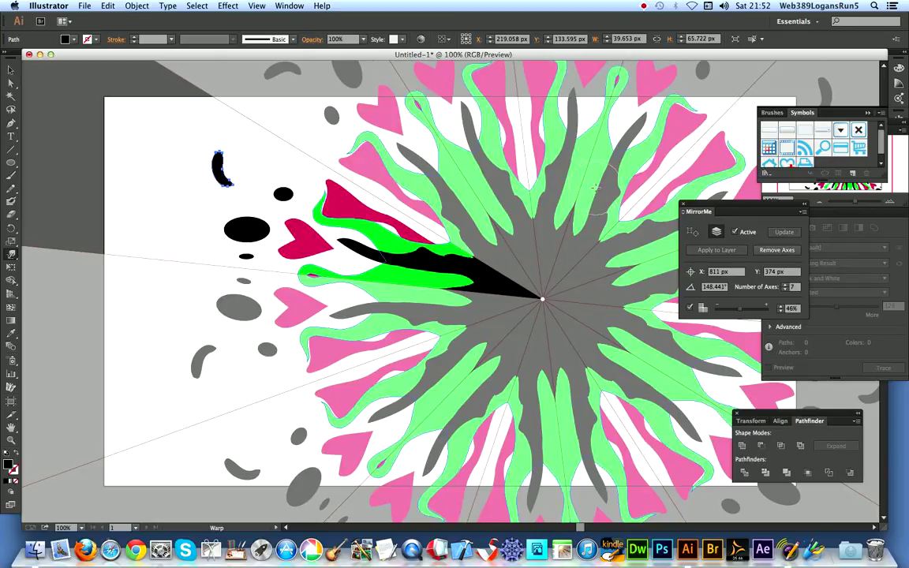
- Remove all MirrorMe axes from the layer
left_click(802, 214)
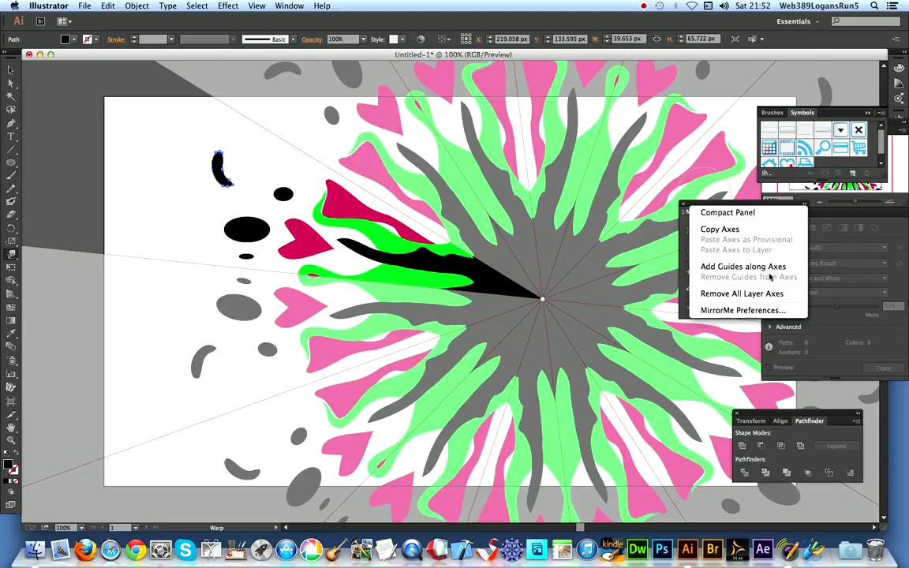
left_click(753, 298)
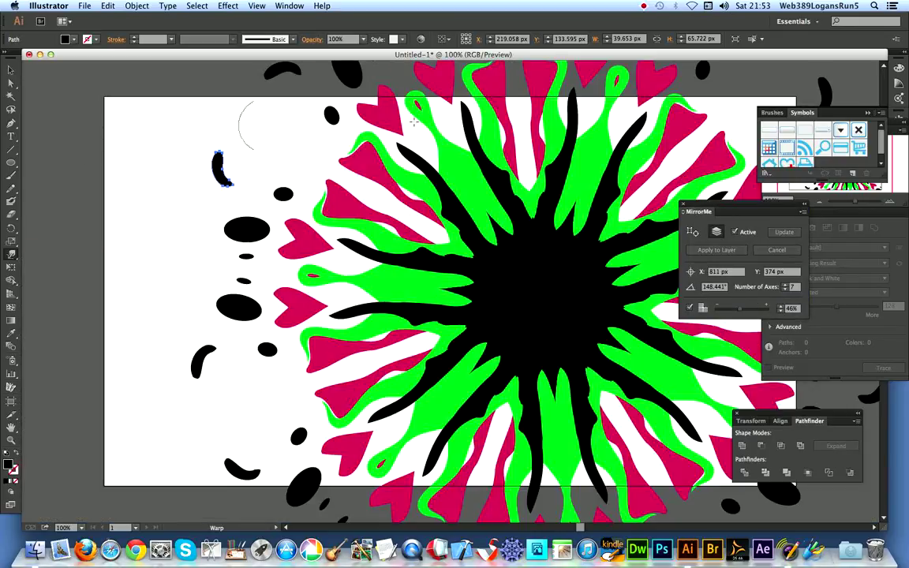